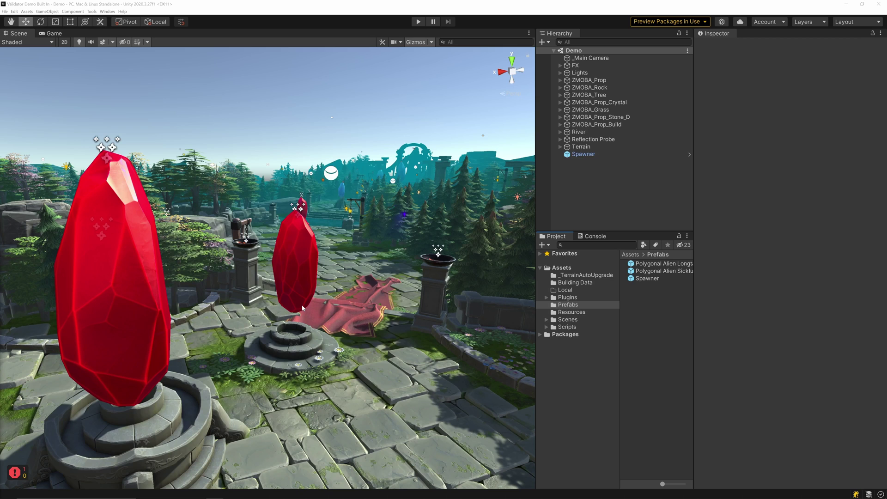
# Open Odin Validator from the scene, launch its setup wizard and advance to the Validation Profiles page
pyautogui.click(303, 308)
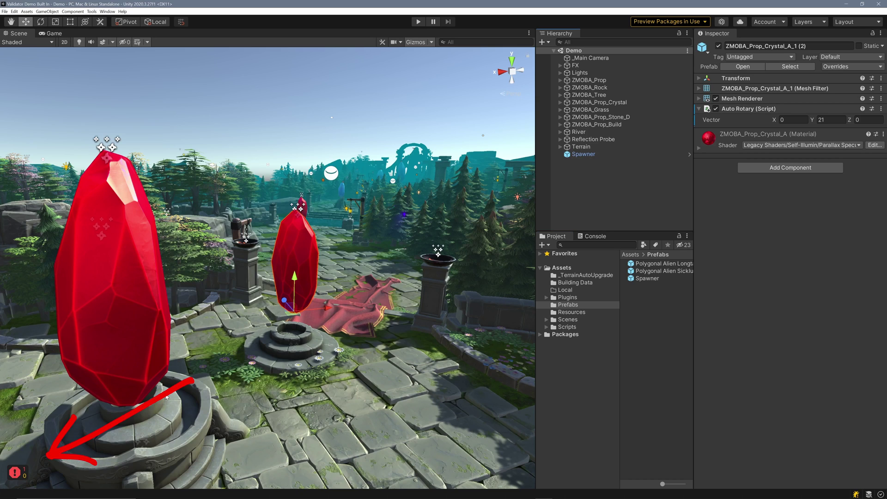
pyautogui.click(14, 474)
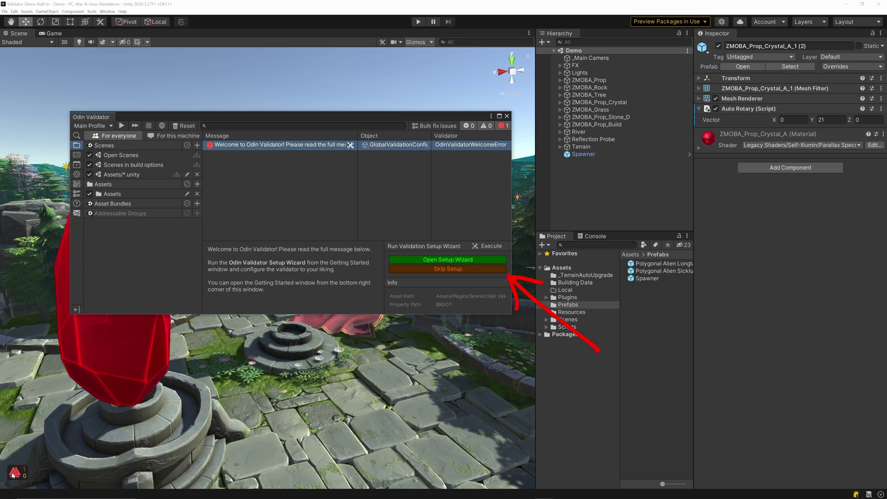
pyautogui.click(437, 260)
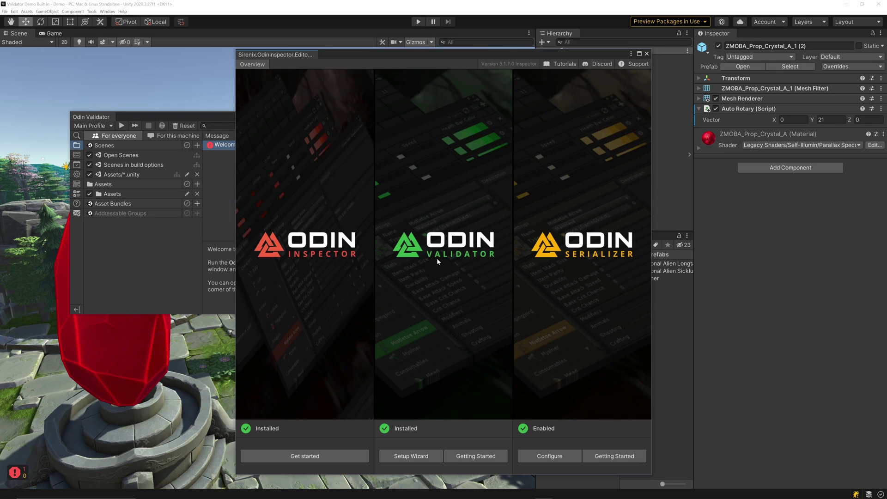
pyautogui.click(419, 458)
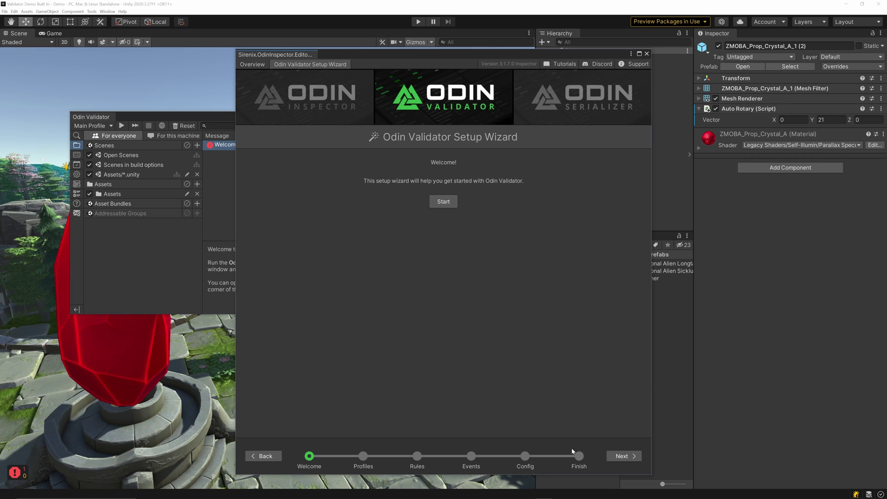
pyautogui.click(624, 457)
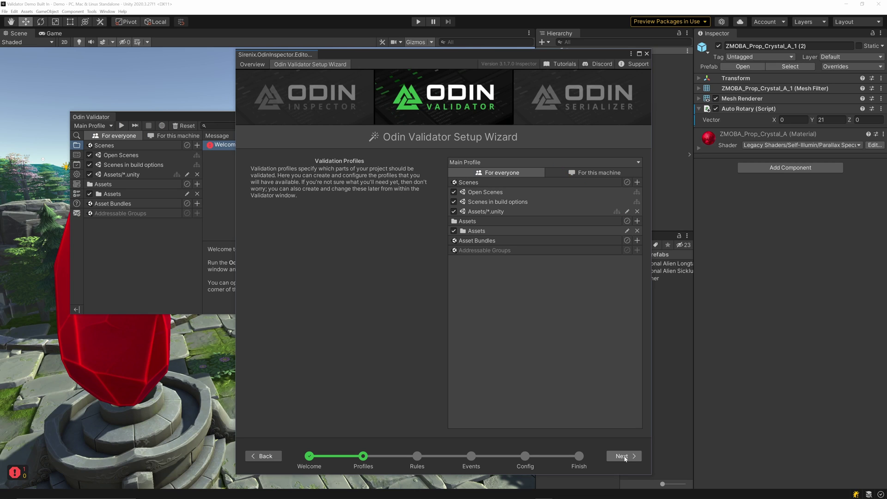
# Check the list of available validation profiles, keep Main Profile and continue to the wizard's Rules page
pyautogui.click(622, 163)
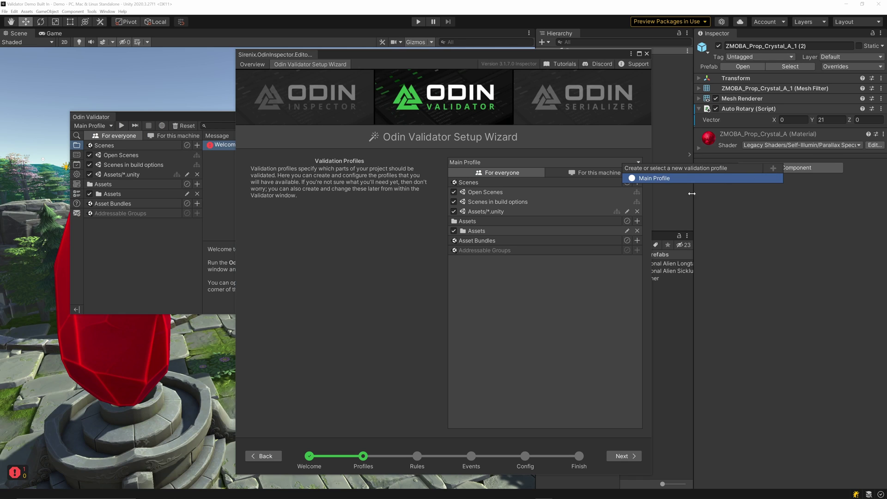
pyautogui.click(647, 218)
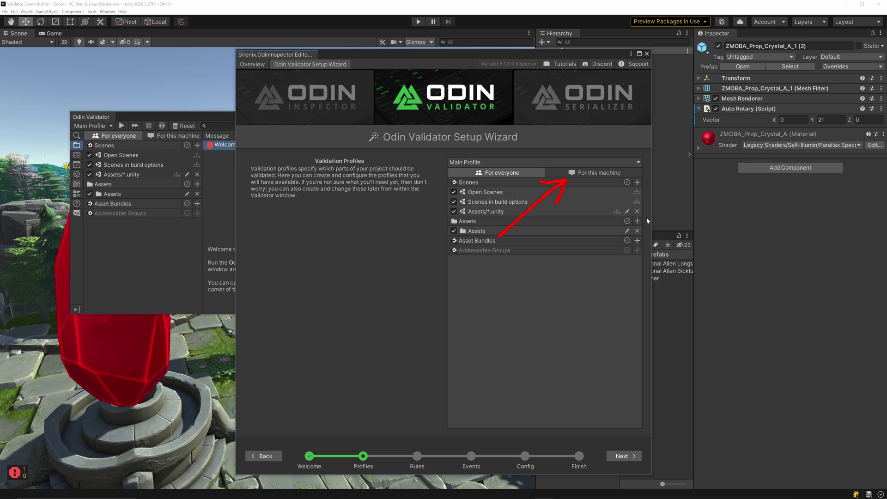
pyautogui.click(631, 457)
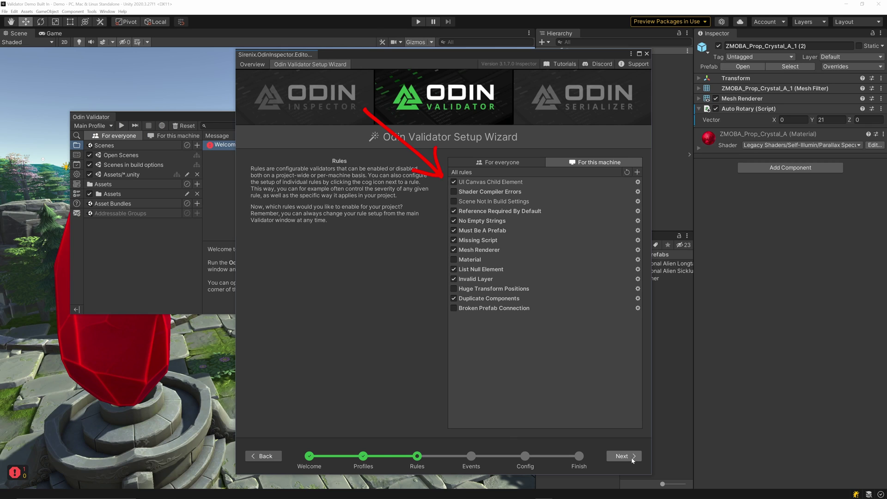
# Disable the Mesh Renderer and Missing Script rules for this machine, and inspect the UI Canvas Child Element rule's configuration without changing it
pyautogui.click(454, 250)
pyautogui.click(454, 240)
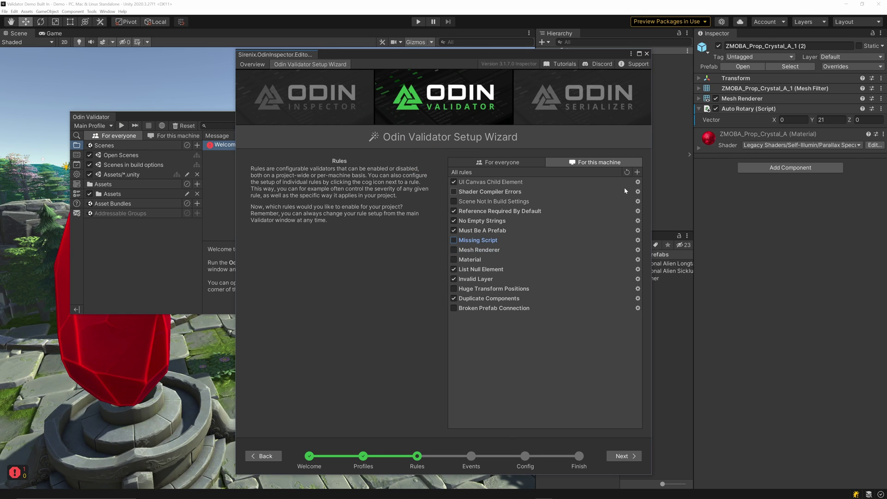
pyautogui.click(638, 182)
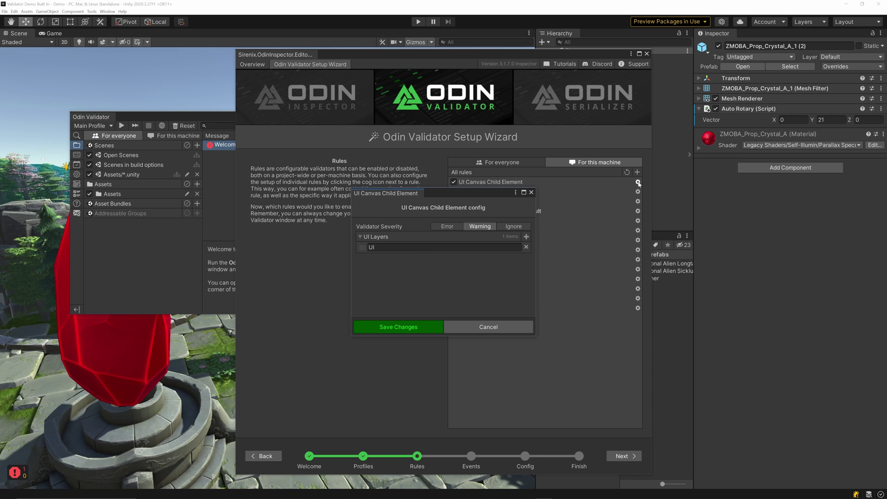
pyautogui.click(505, 329)
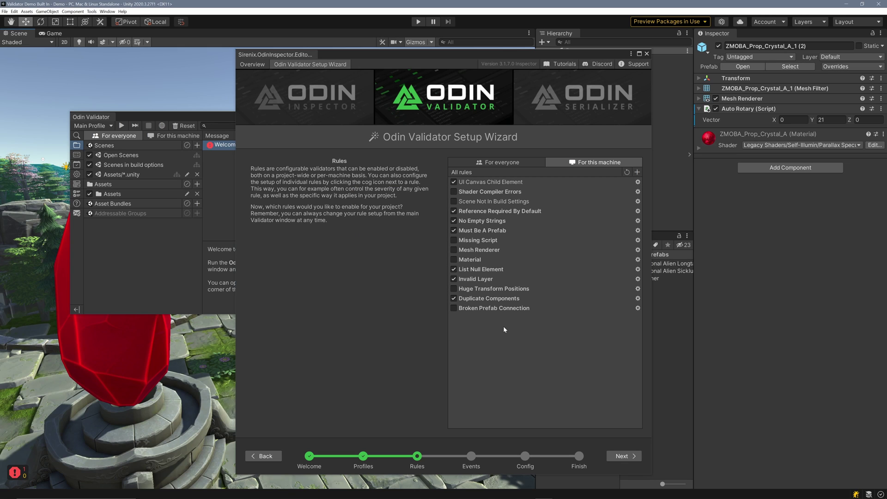
# Enable the On Play validation event with Main Profile and Flash Screen, and test it by entering play mode
pyautogui.click(622, 457)
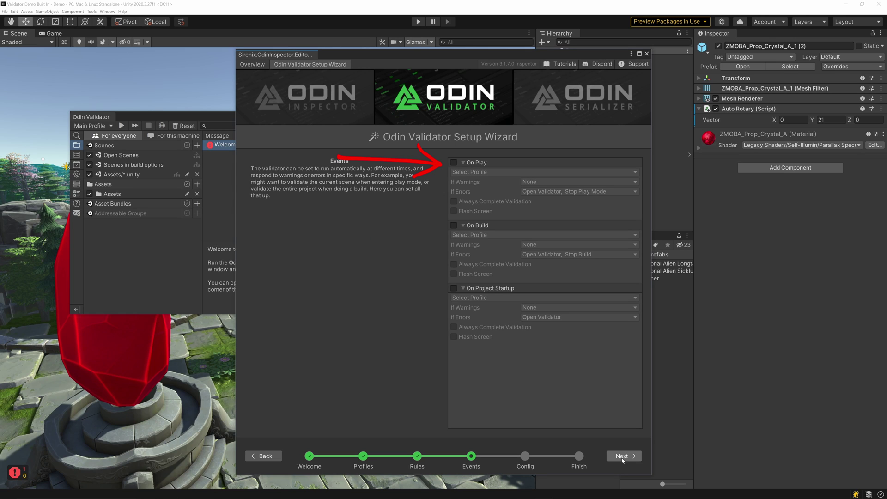
pyautogui.click(454, 163)
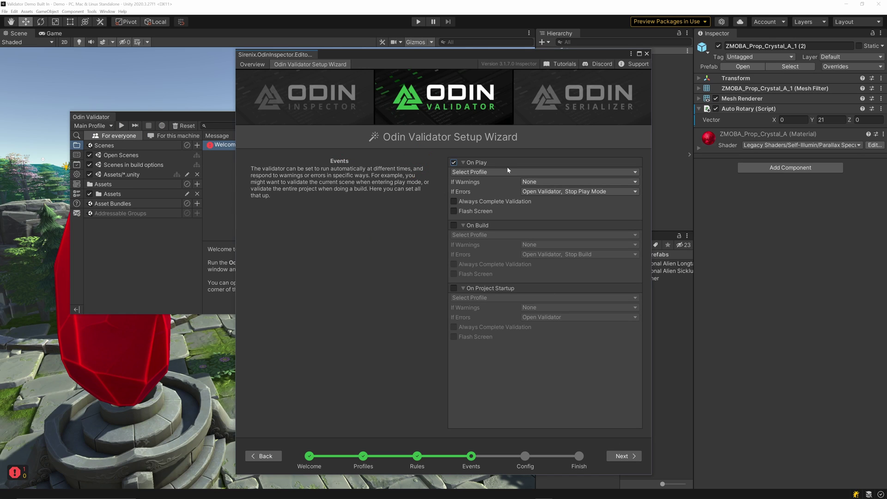
pyautogui.click(567, 173)
pyautogui.click(604, 190)
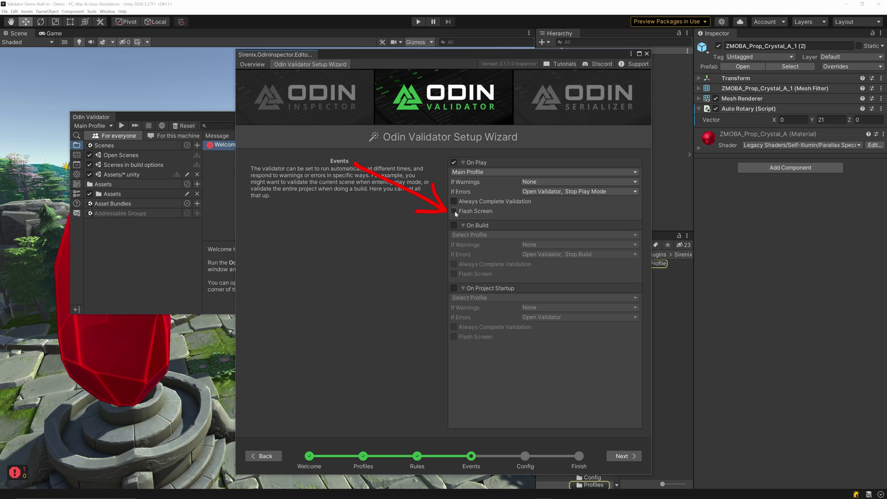
pyautogui.hotkey('ctrl', 'p')
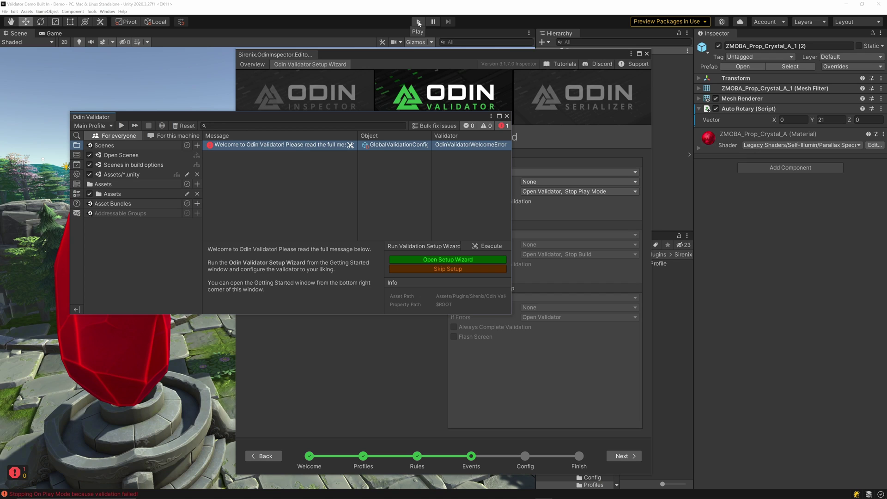
pyautogui.click(545, 390)
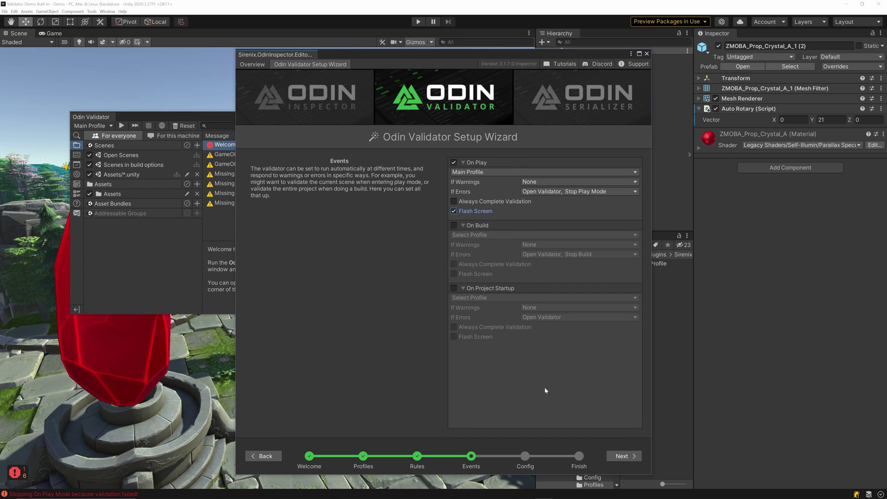
# Keep the default background validation settings, complete the setup wizard and close it
pyautogui.click(621, 456)
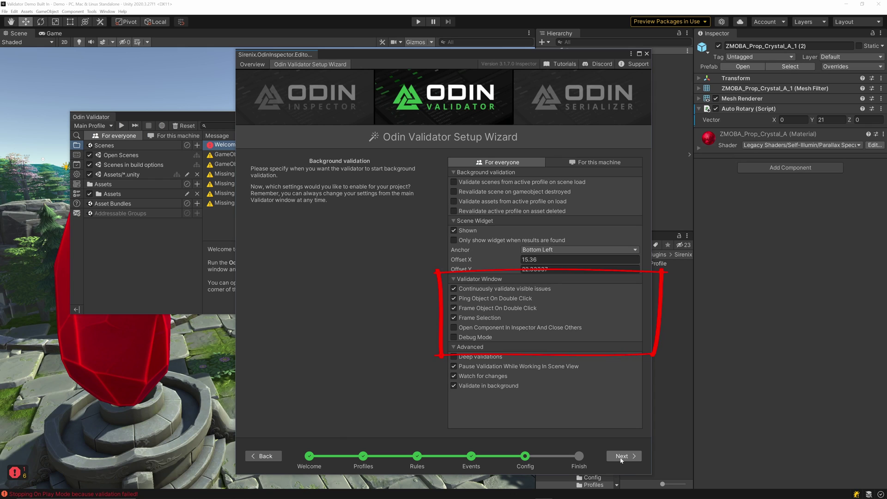
pyautogui.click(622, 457)
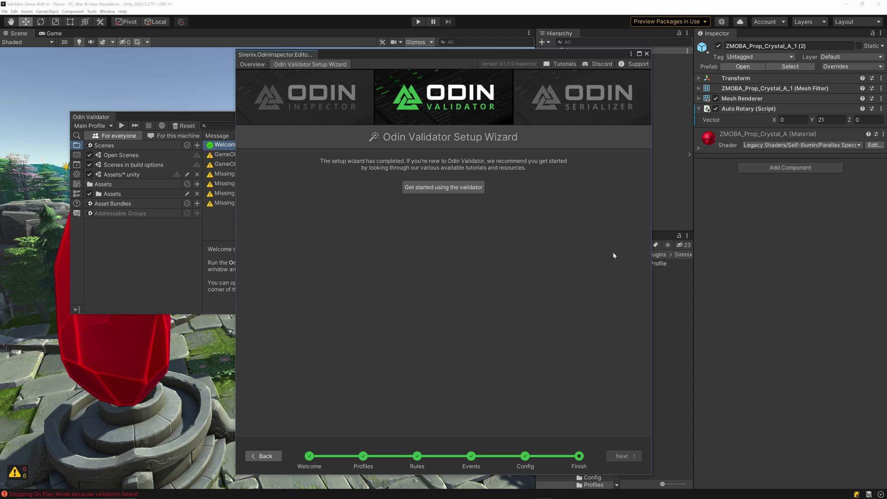
pyautogui.click(646, 54)
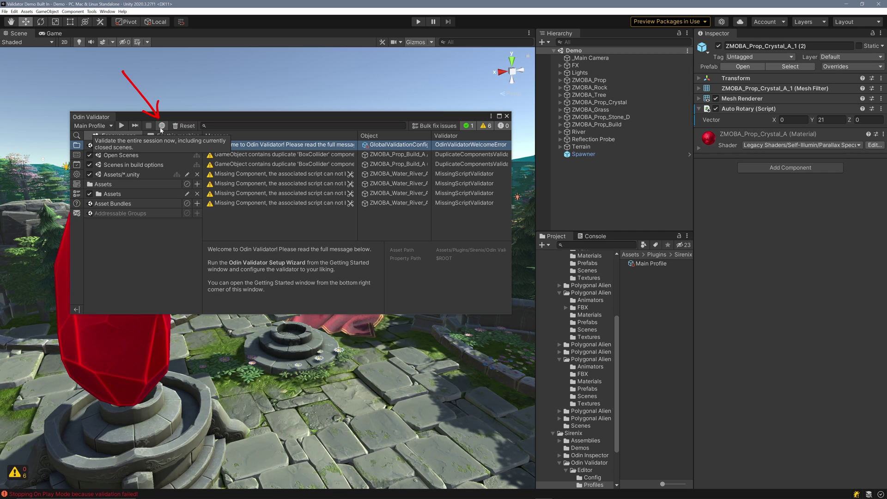
# Validate the entire session, including currently closed scenes, with Main Profile
pyautogui.click(161, 127)
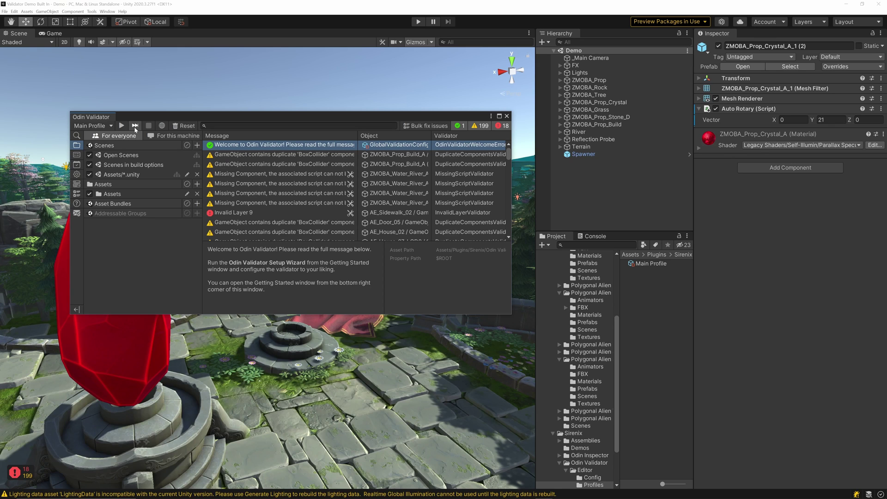
pyautogui.click(135, 125)
# Exclude the path Assets/Plugins/* from Main Profile's asset validation and run the validation again
pyautogui.click(197, 184)
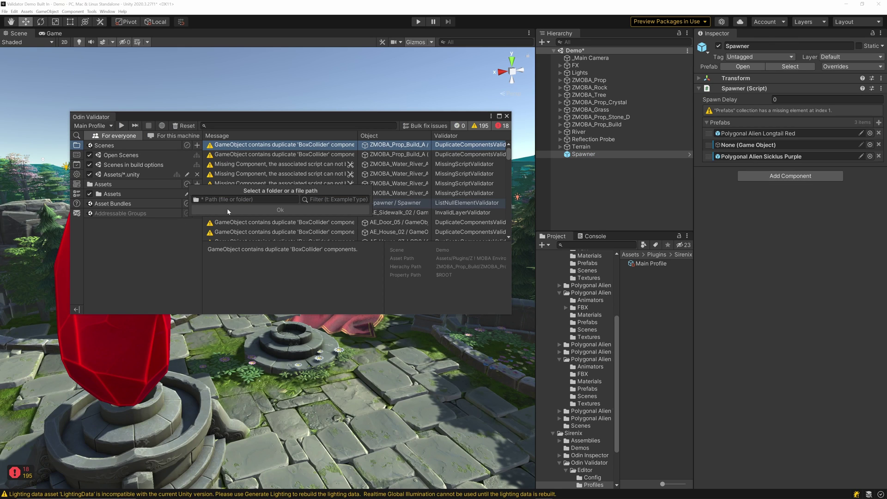
pyautogui.write('Assets/Plu')
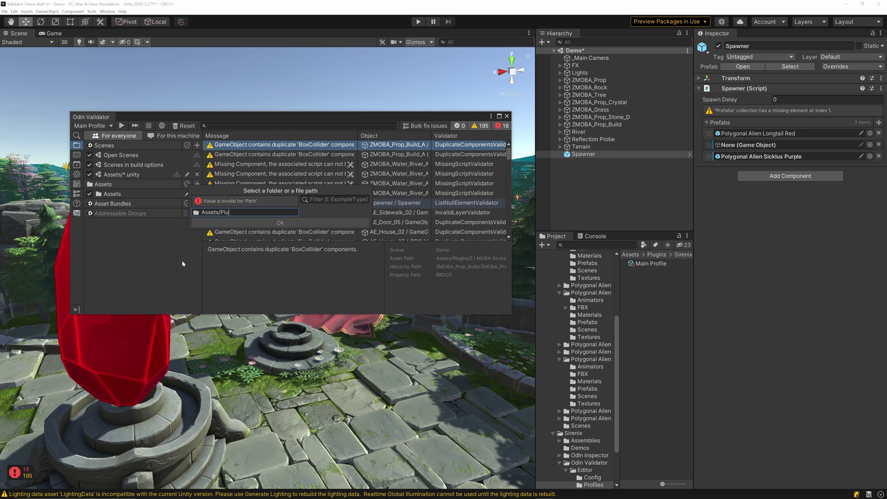
pyautogui.write('gins/*')
pyautogui.press('Return')
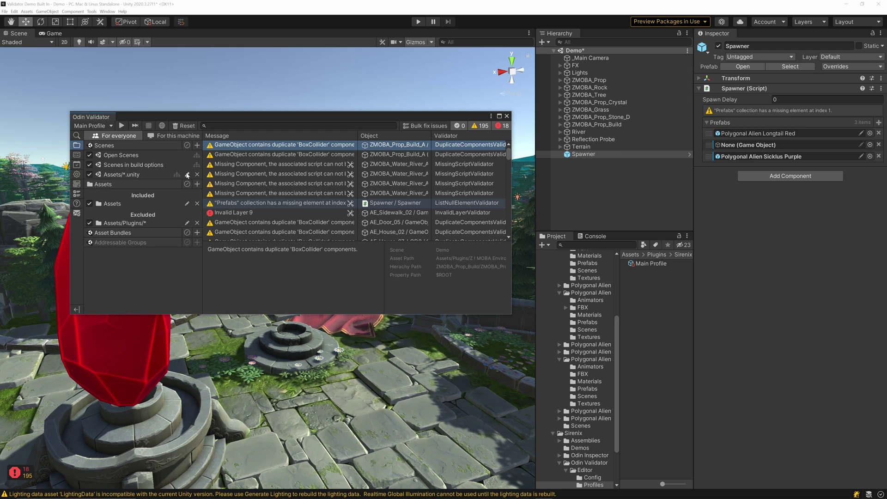
pyautogui.click(135, 125)
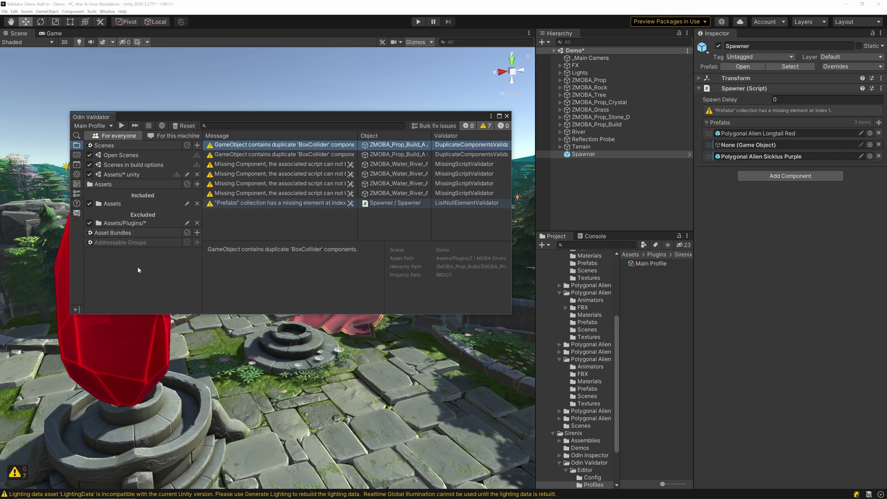
# Turn off the Assets and Assets/Plugins/* entries, and execute the Remove Missing Element fix on the Spawner's Prefabs collection
pyautogui.click(89, 204)
pyautogui.click(265, 204)
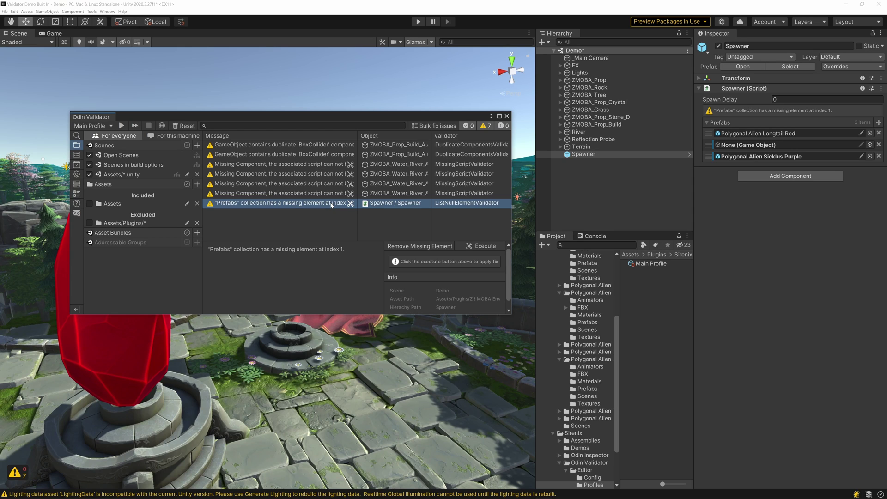
pyautogui.click(483, 246)
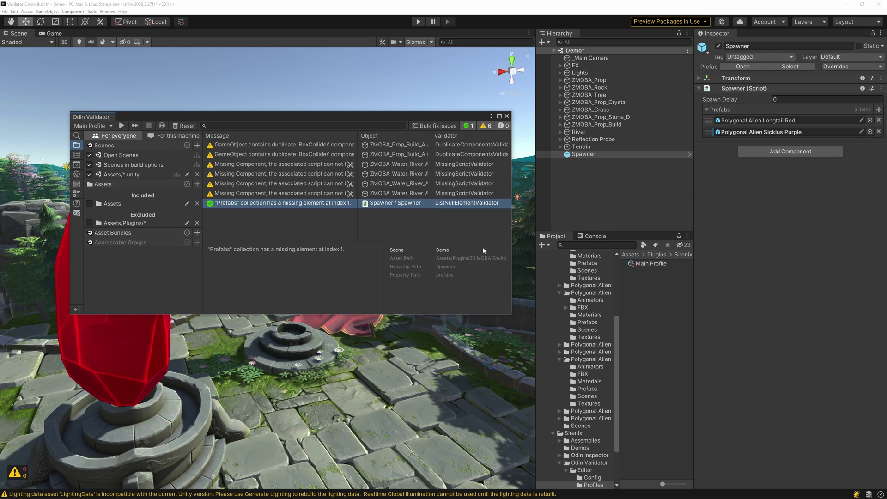
# Create new validation profiles named Artist and LevelDesigner in the Profiles folder
pyautogui.click(110, 126)
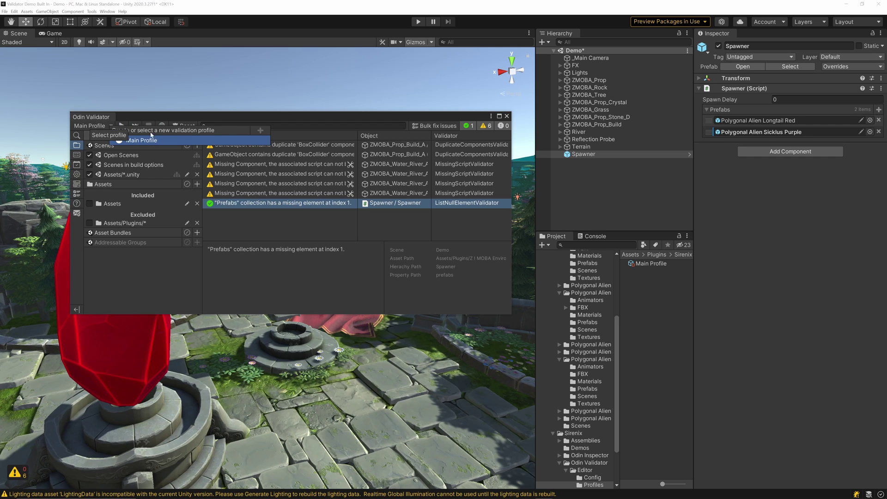
pyautogui.click(262, 132)
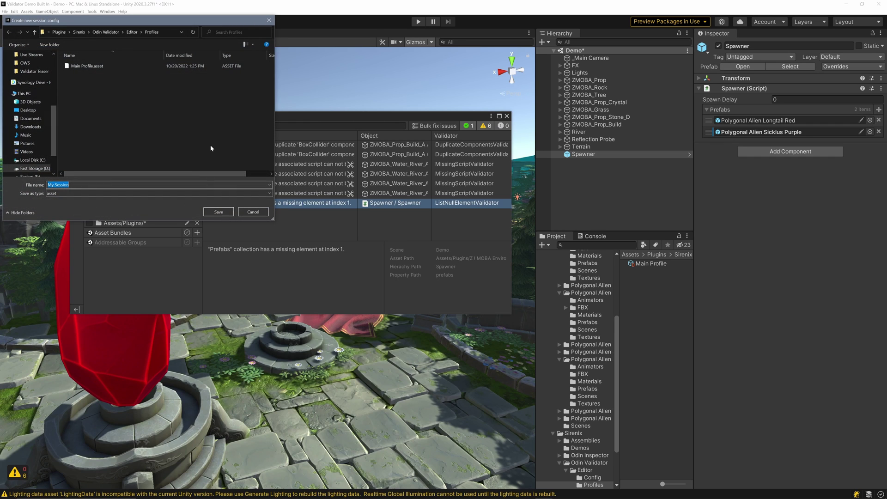
pyautogui.write('Artist')
pyautogui.press('Return')
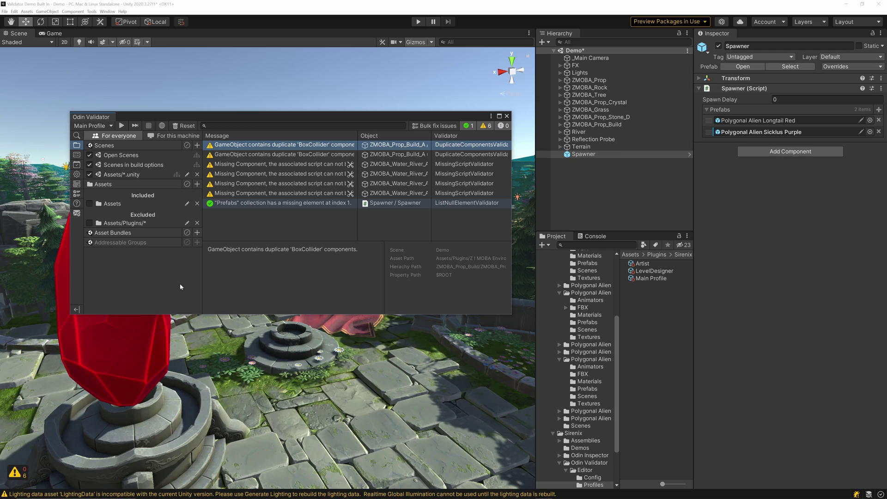
# Try the result filters by hiding and restoring the Game Object type and the Duplicate Components and Missing Script validators
pyautogui.click(77, 136)
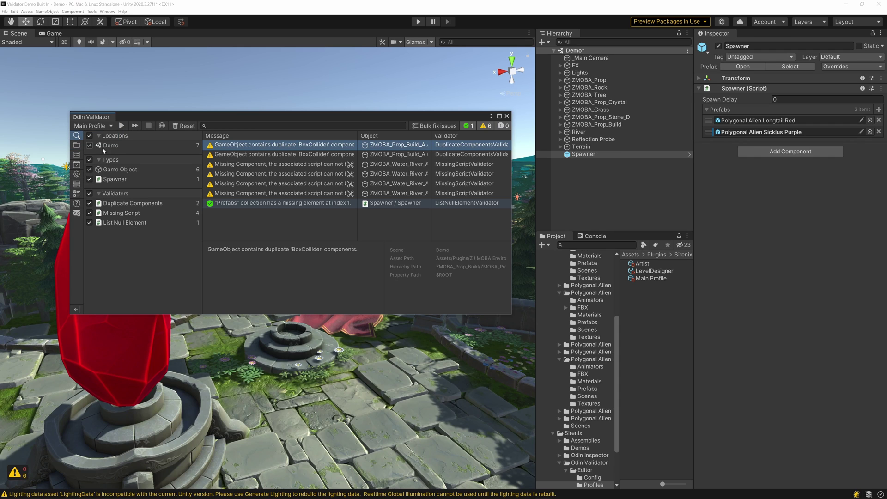
pyautogui.click(90, 169)
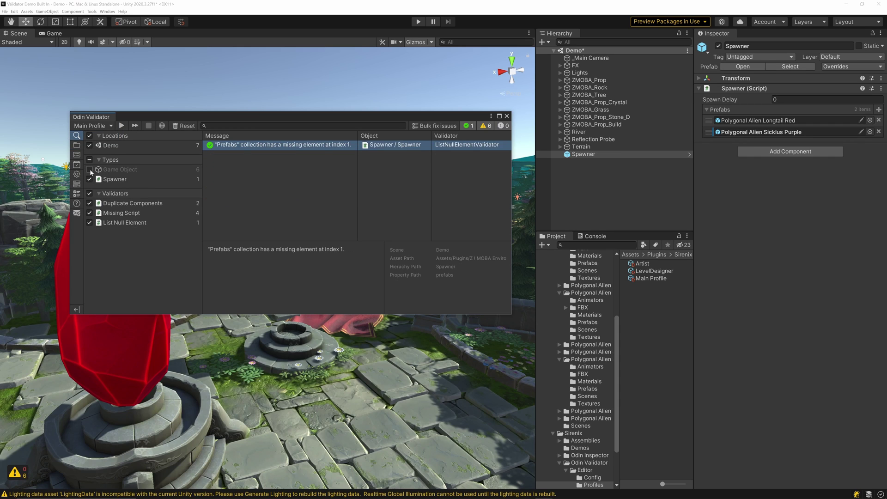
pyautogui.click(89, 169)
pyautogui.click(91, 203)
pyautogui.click(90, 203)
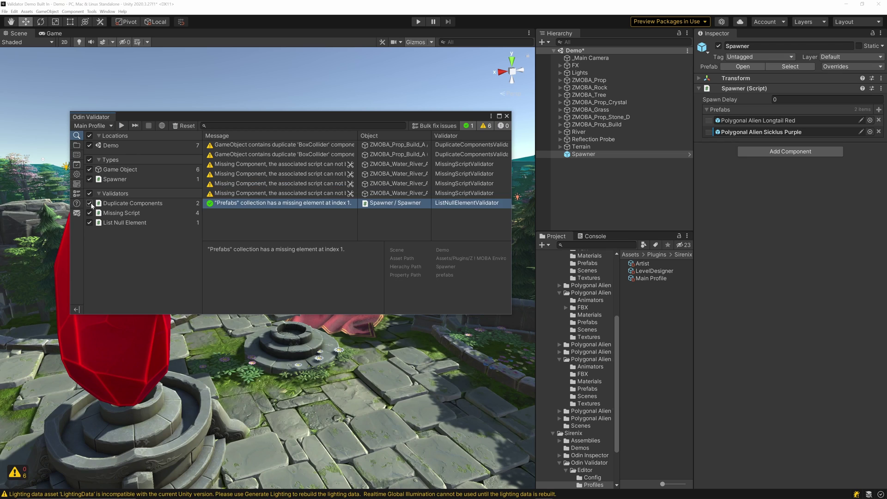
pyautogui.click(89, 212)
pyautogui.click(89, 213)
# Review the validator's profile, rule, event and configuration settings
pyautogui.click(77, 146)
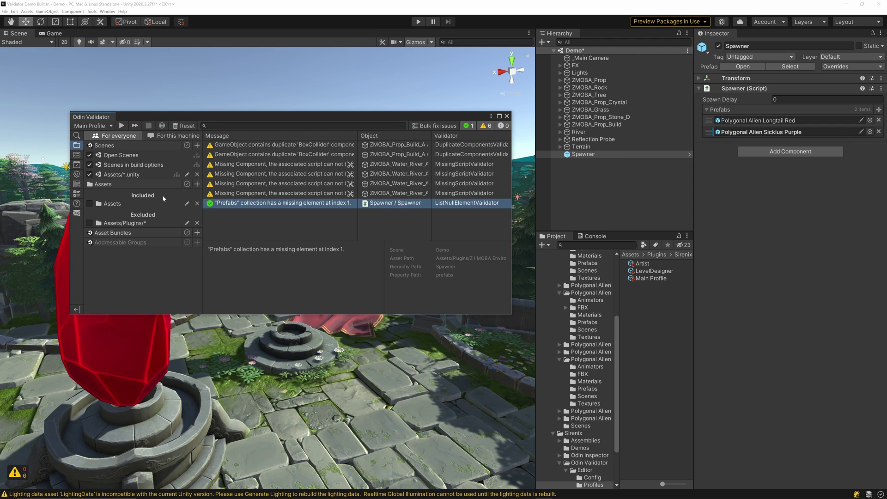
pyautogui.click(77, 157)
pyautogui.click(77, 167)
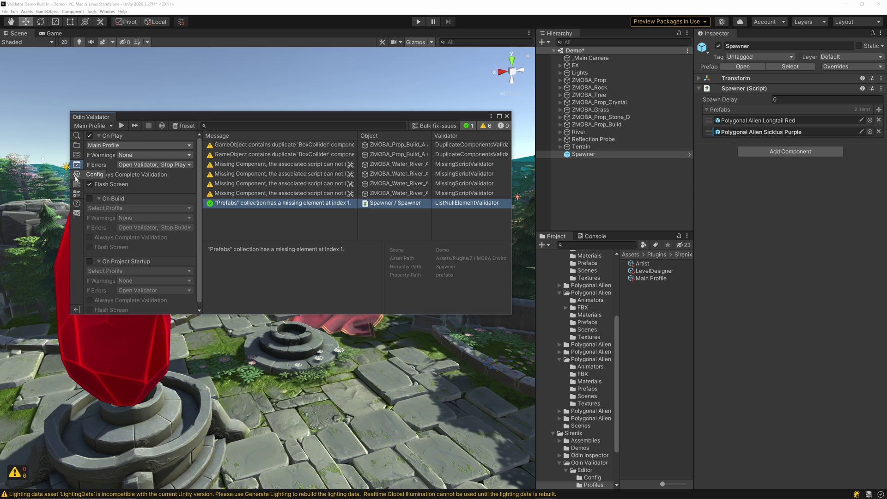
pyautogui.click(77, 174)
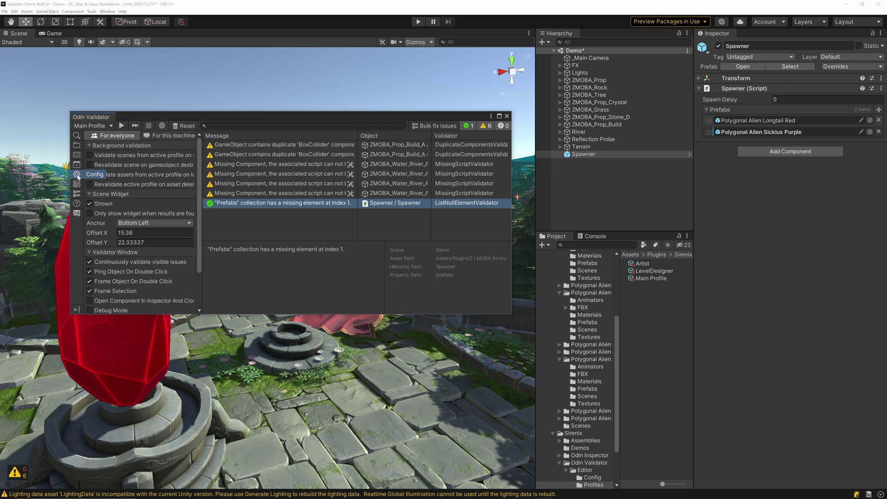
# Open the Spawner component's script in Visual Studio and add a using directive for Sirenix.OdinInspector below the existing ones
pyautogui.click(77, 145)
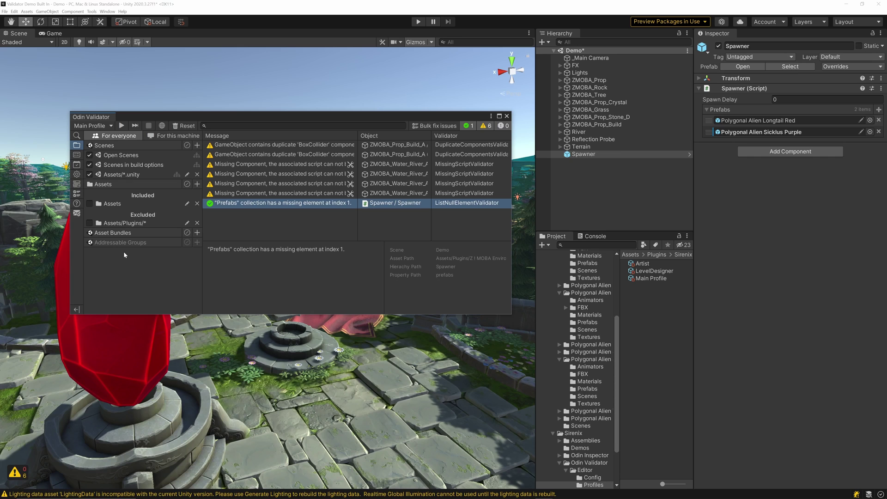
pyautogui.rightClick(738, 88)
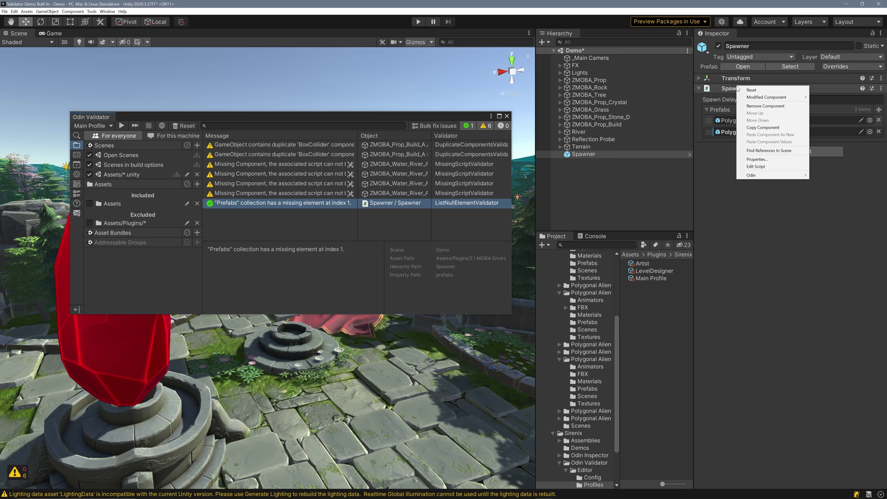
pyautogui.click(758, 172)
pyautogui.press('Return')
pyautogui.write('u')
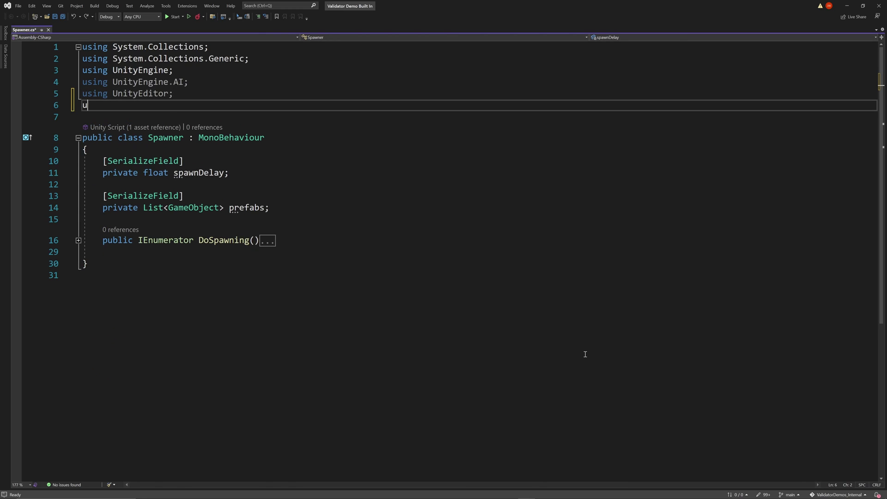
pyautogui.write('sing Sirenix.OdinInspector;')
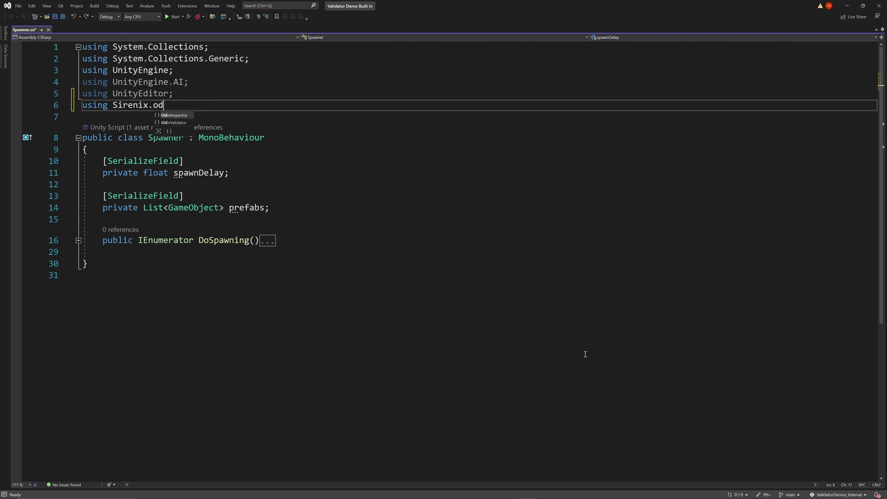
# Add the AssetsOnly attribute next to SerializeField on the prefabs list
pyautogui.click(179, 196)
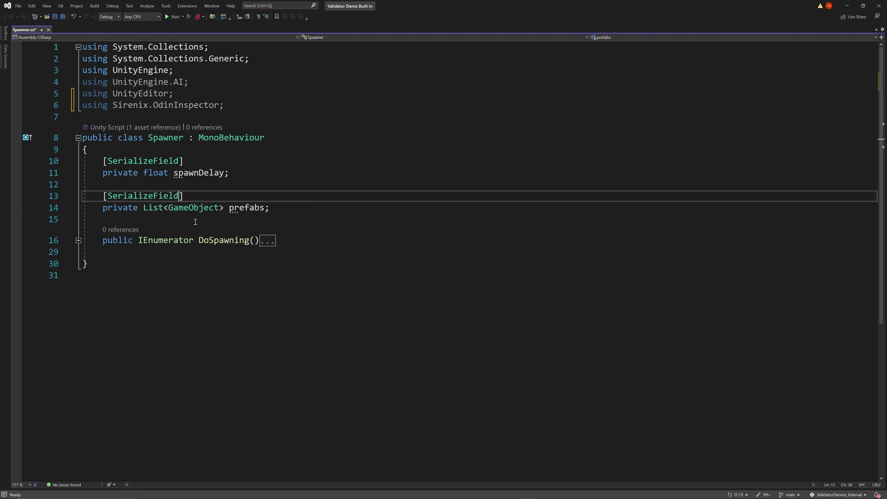
pyautogui.write(',Ass')
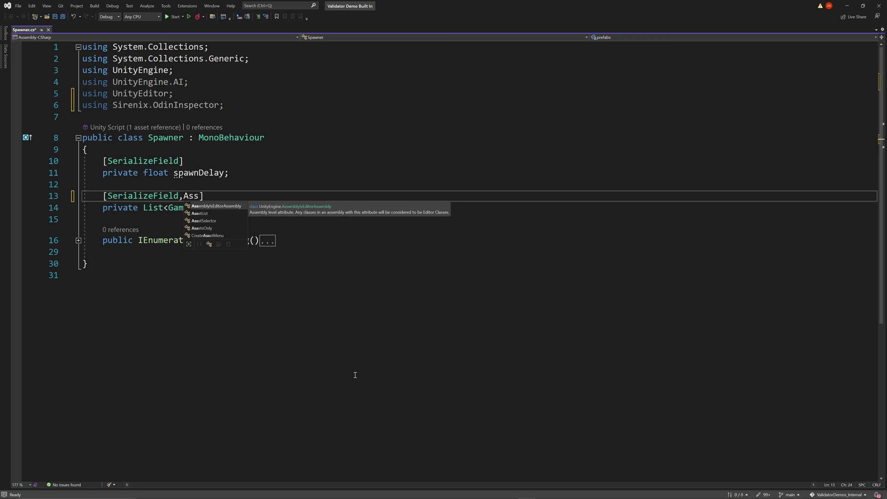
pyautogui.press('Down')
pyautogui.press('Down')
pyautogui.press('Down')
pyautogui.press('Tab')
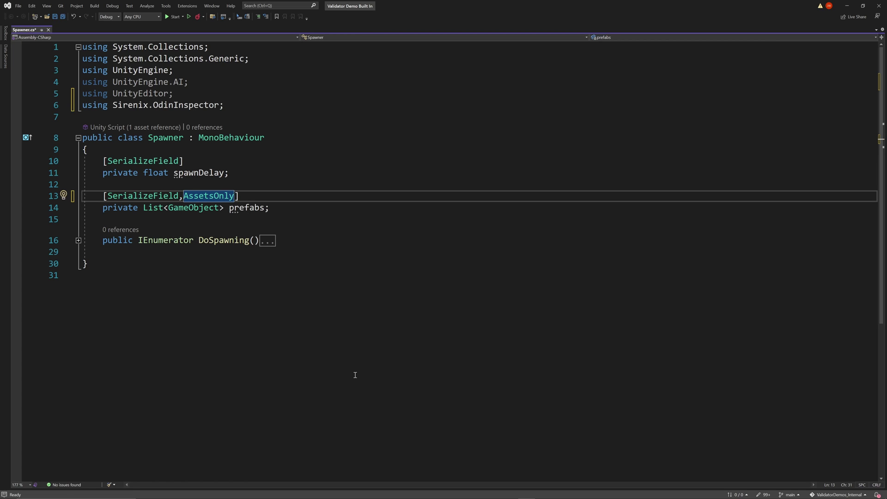
# Add a MinValue(1f) attribute to the spawnDelay field, then save the script and return to Unity
pyautogui.press('Up')
pyautogui.press('Up')
pyautogui.press('Up')
pyautogui.press('Left')
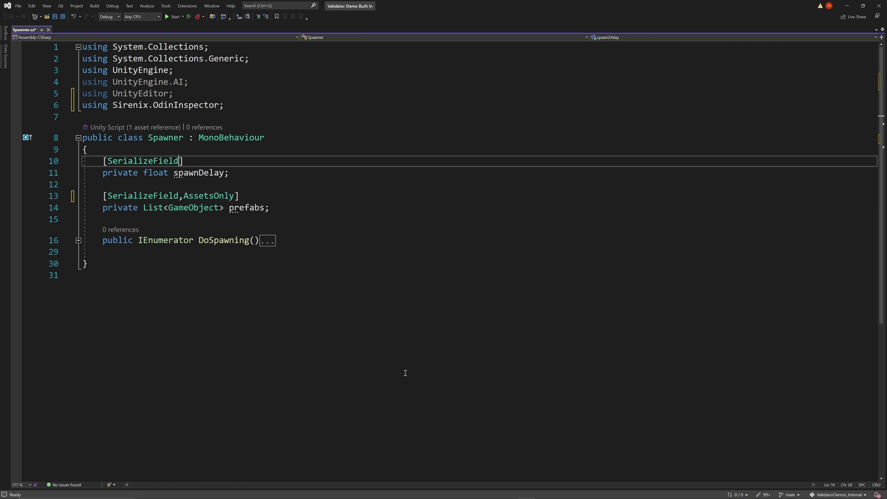
pyautogui.write(', Min')
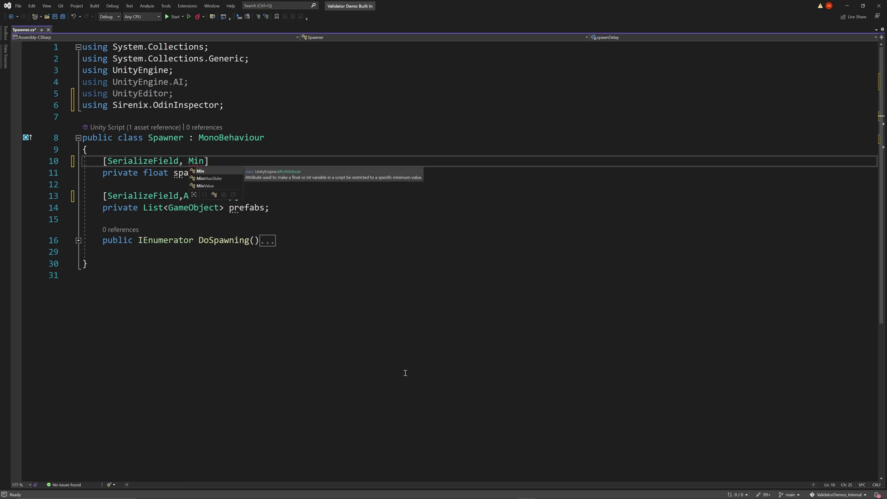
pyautogui.write('Value(1f')
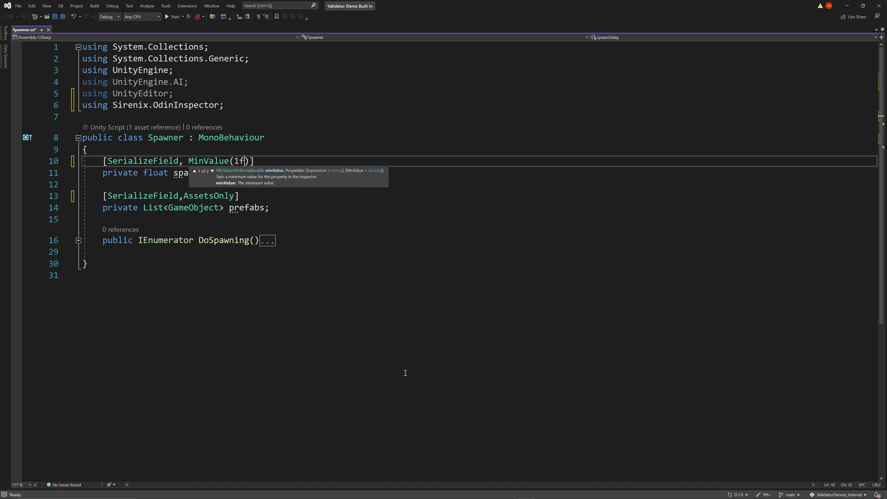
pyautogui.press('Right')
pyautogui.press('Right')
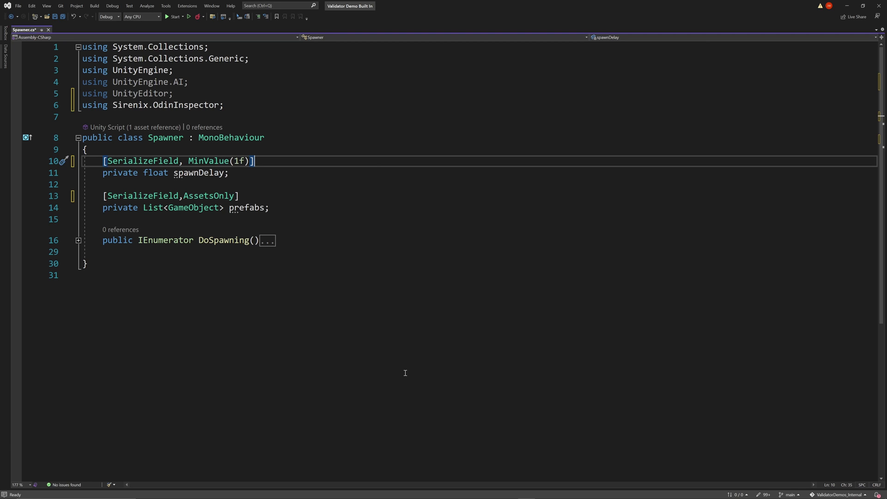
pyautogui.hotkey('ctrl', 's')
pyautogui.hotkey('alt', 'Tab')
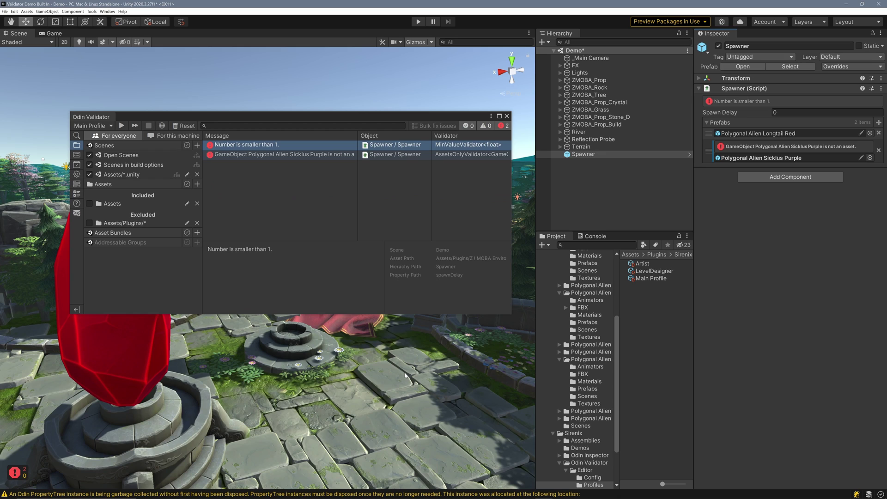
# Set the Spawner's Spawn Delay to 5 and replace its second Prefabs element with the Polygonal Alien Longtail Blue prefab asset
pyautogui.click(786, 112)
pyautogui.write('5')
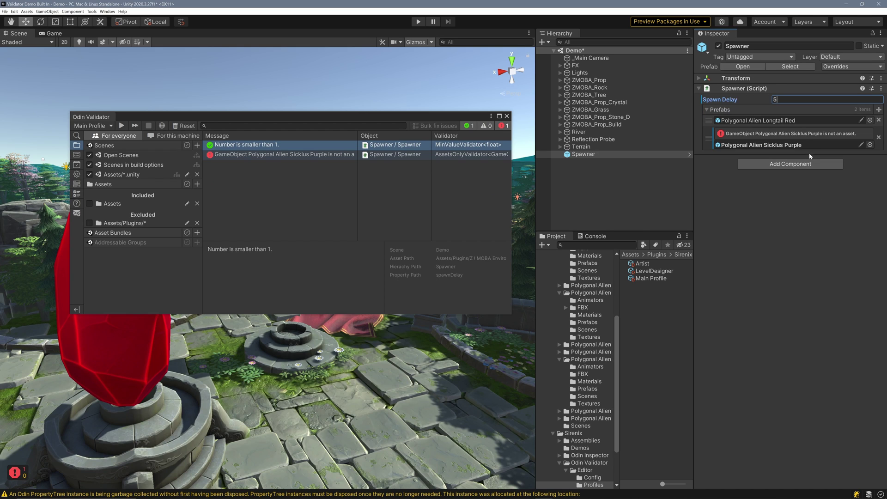
pyautogui.click(813, 140)
pyautogui.scroll(3, 586, 330)
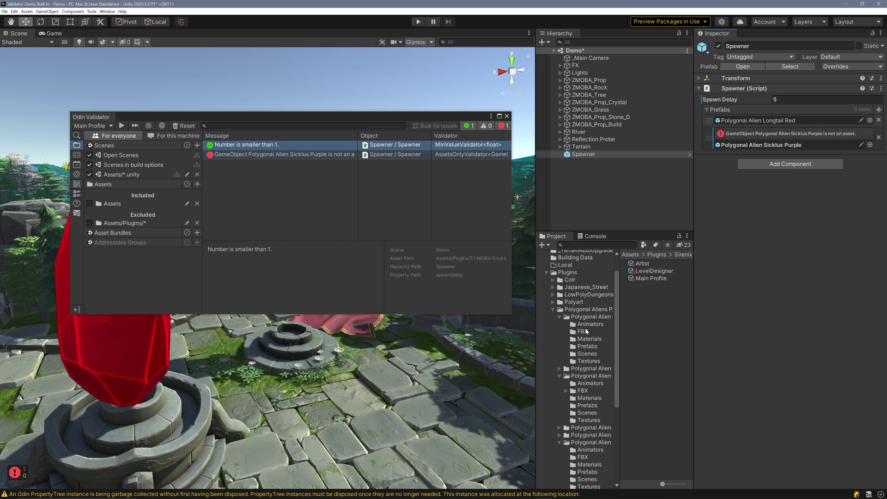
pyautogui.click(595, 406)
pyautogui.moveTo(656, 264); pyautogui.dragTo(769, 146)
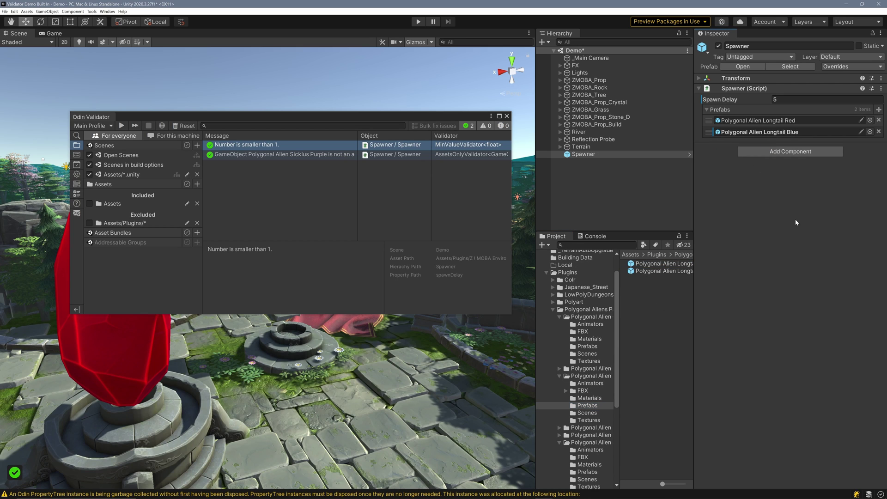